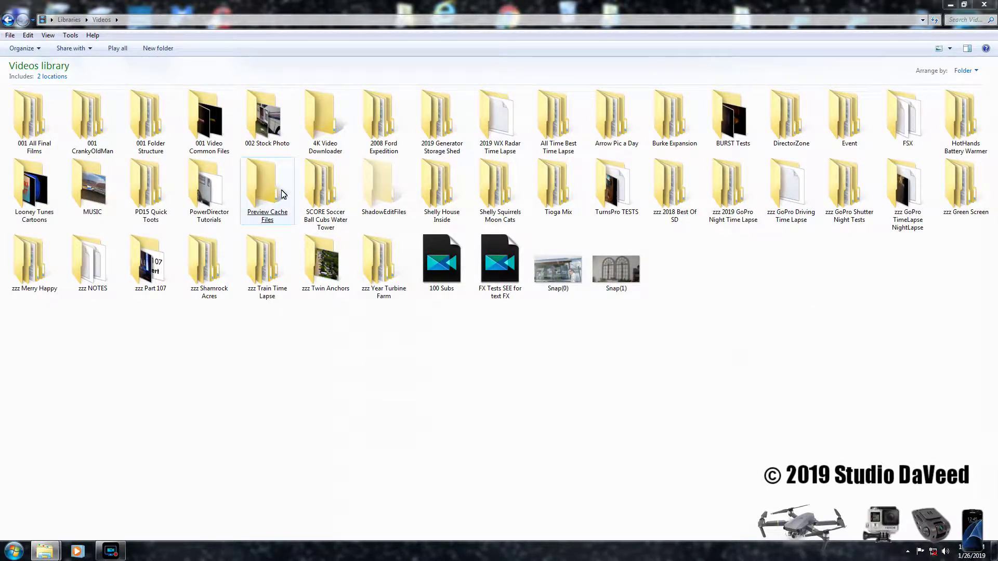
View the Starfield_Instancing_uniform image stored in the Starfields folder under 002 Stock Photo, and close the viewer
click(267, 130)
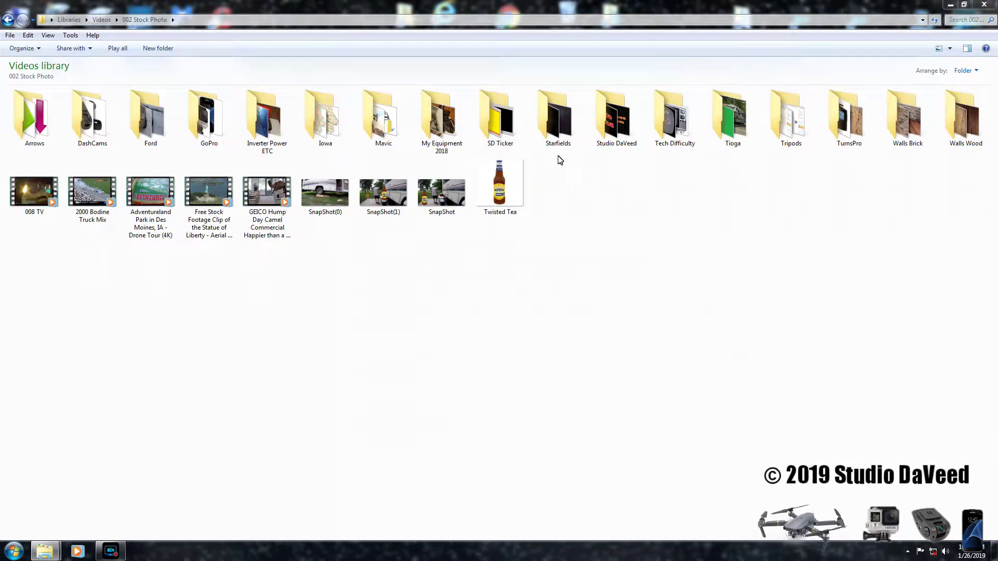
click(559, 135)
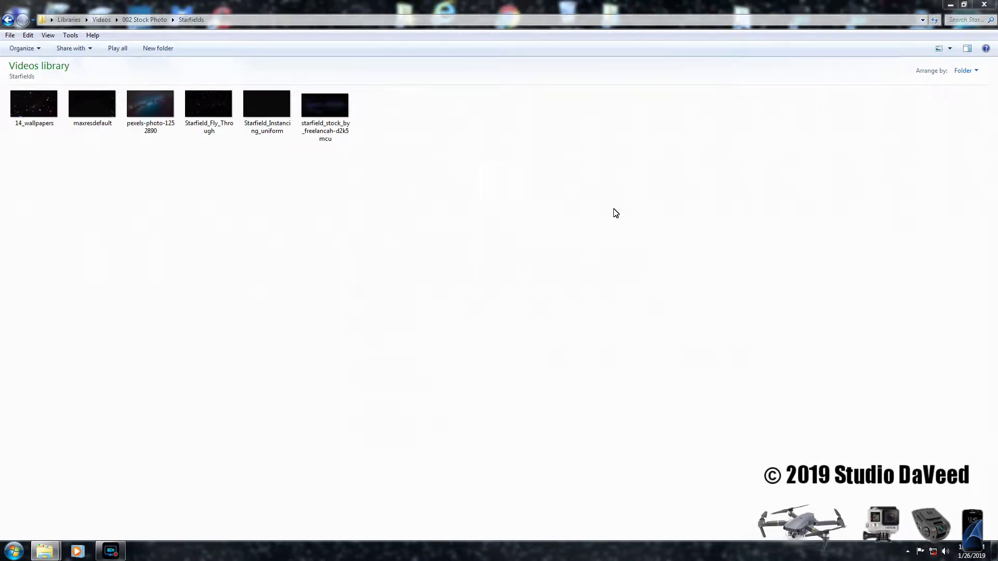
double_click(271, 130)
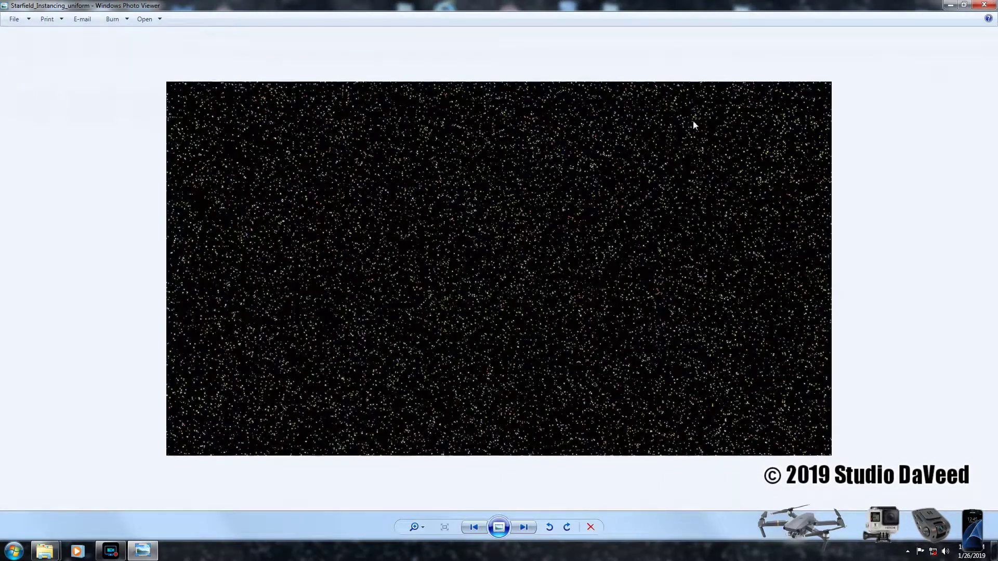
key(alt+F4)
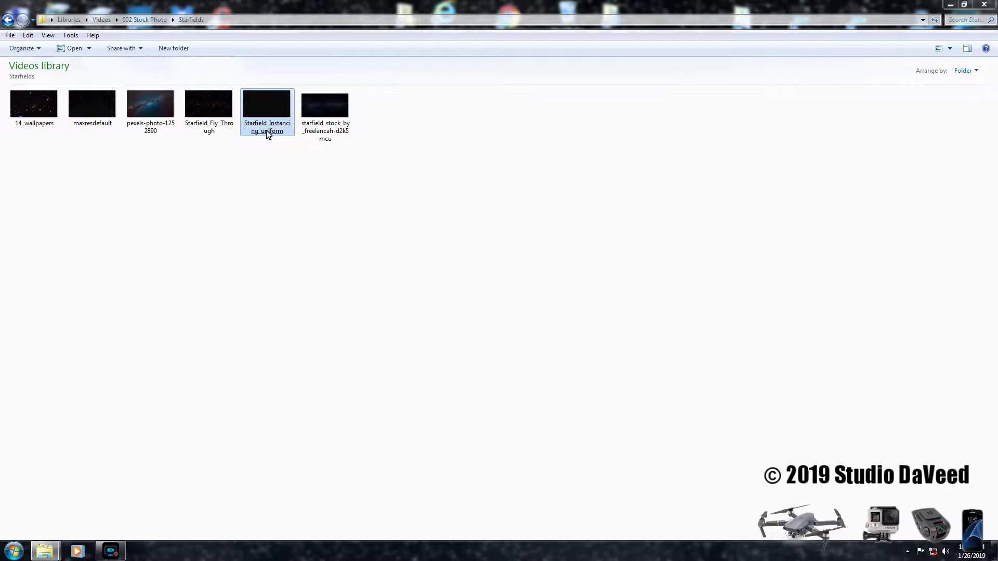
click(267, 154)
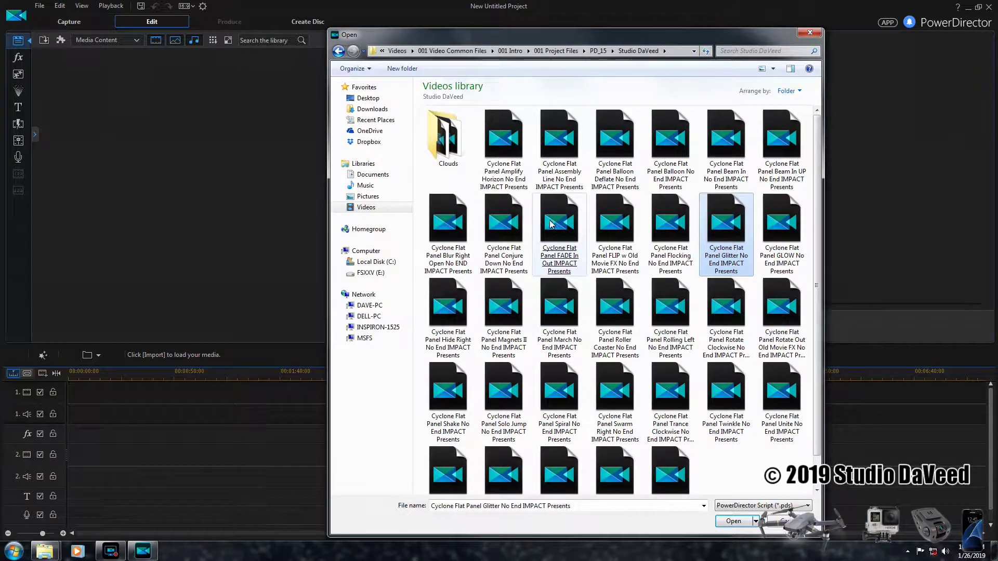
In PowerDirector, open the Cyclone Flat Panel Amplify Horizon No End IMPACT Presents project, ignoring its missing media, and close it
double_click(506, 192)
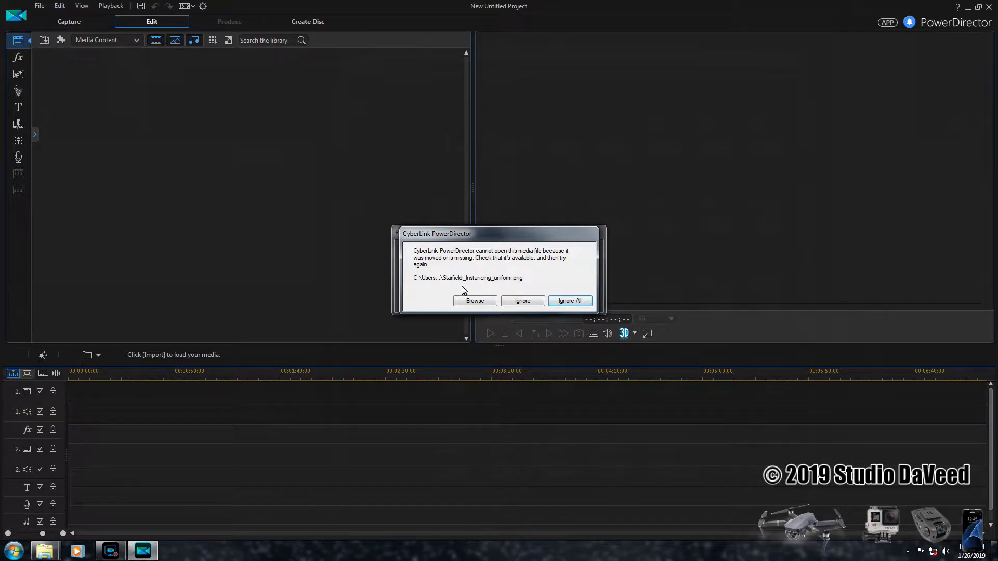
click(522, 301)
click(570, 302)
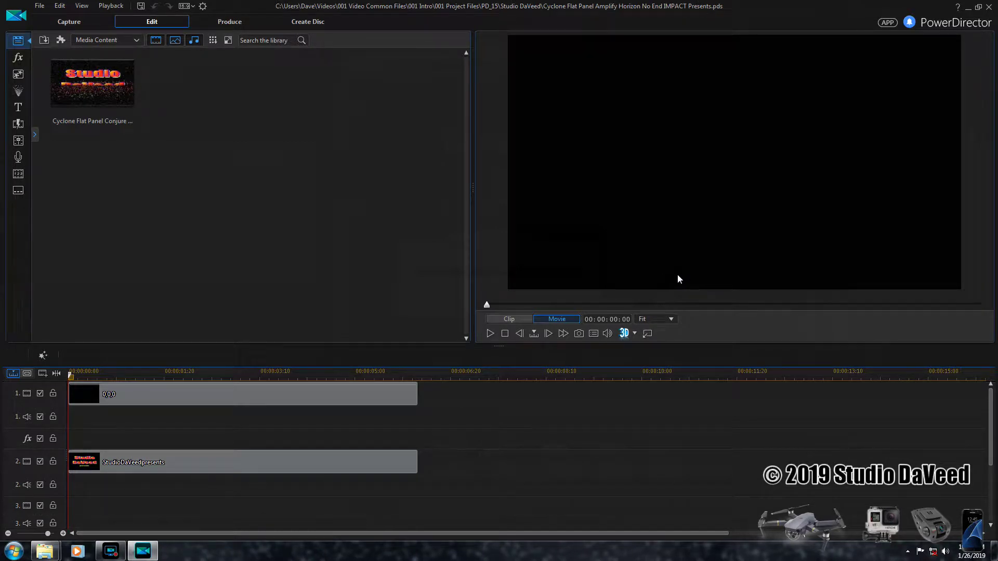
click(989, 7)
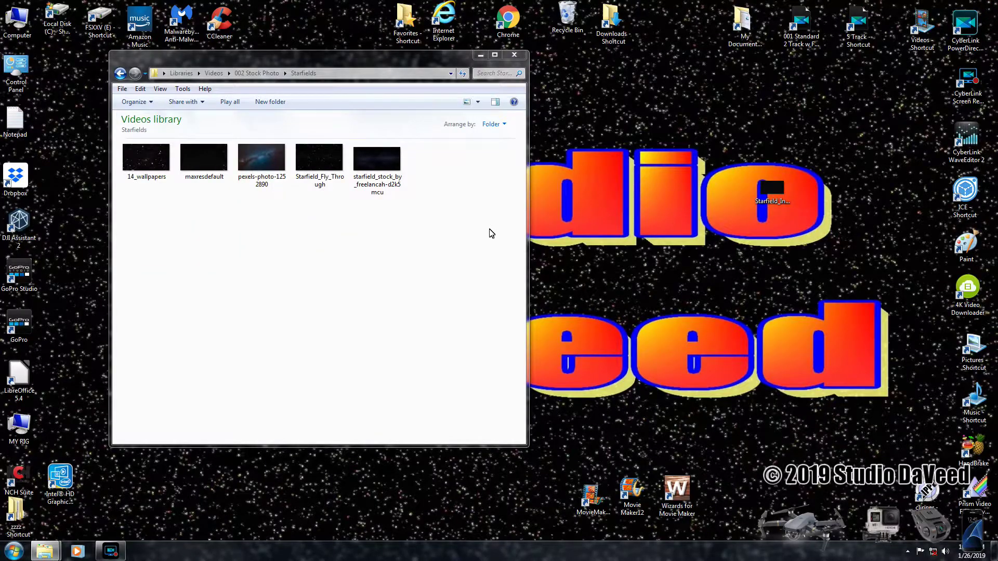
Move the Starfield_Instancing_uniform image from the desktop back into the Starfields folder and check it there
drag(771, 190, 359, 239)
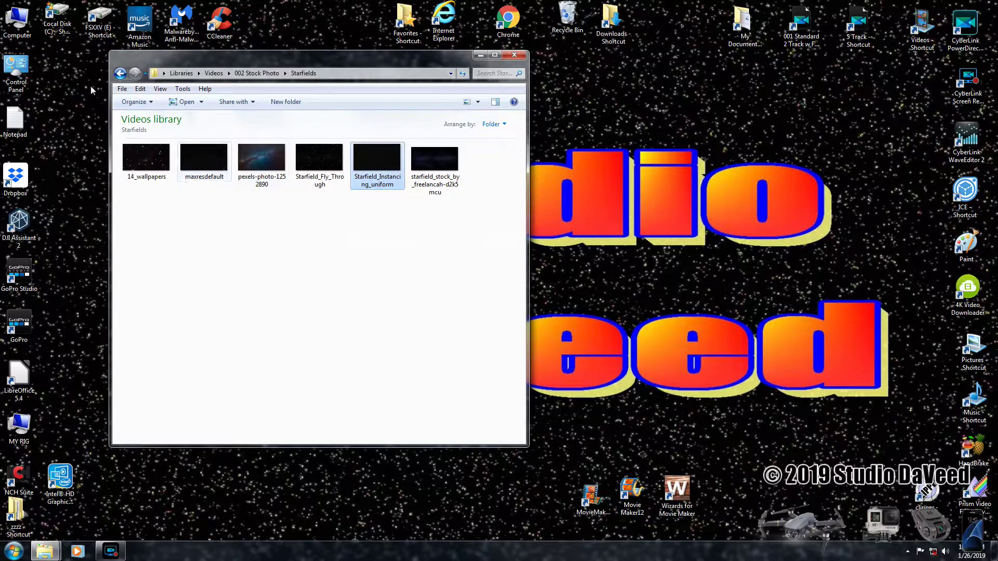
click(120, 73)
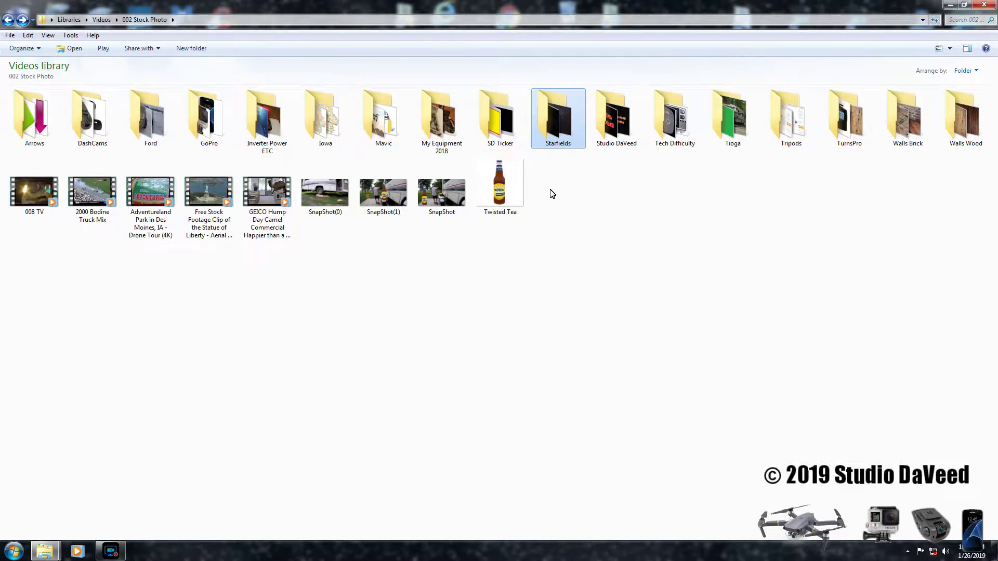
double_click(555, 119)
click(271, 131)
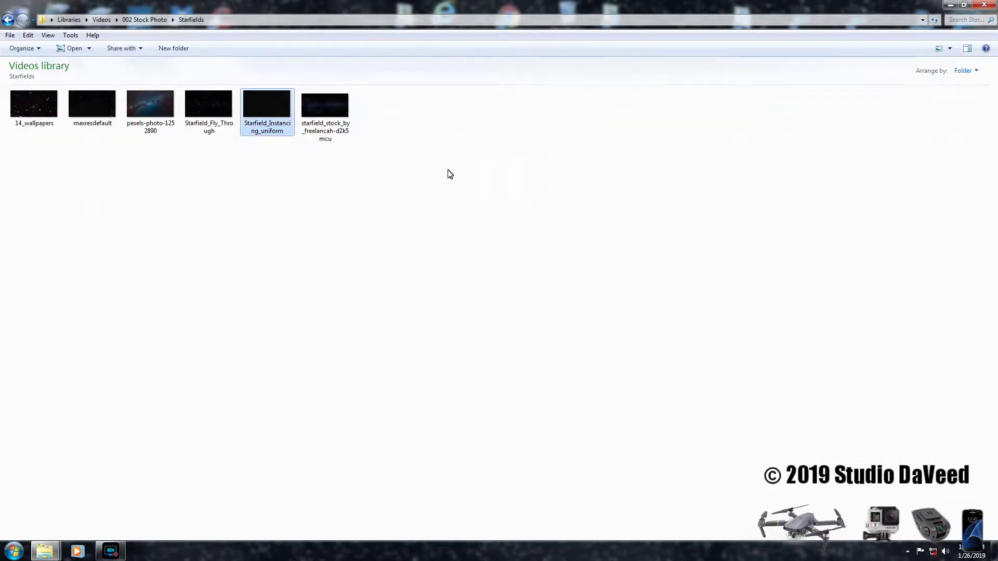
key(BackSpace)
key(BackSpace)
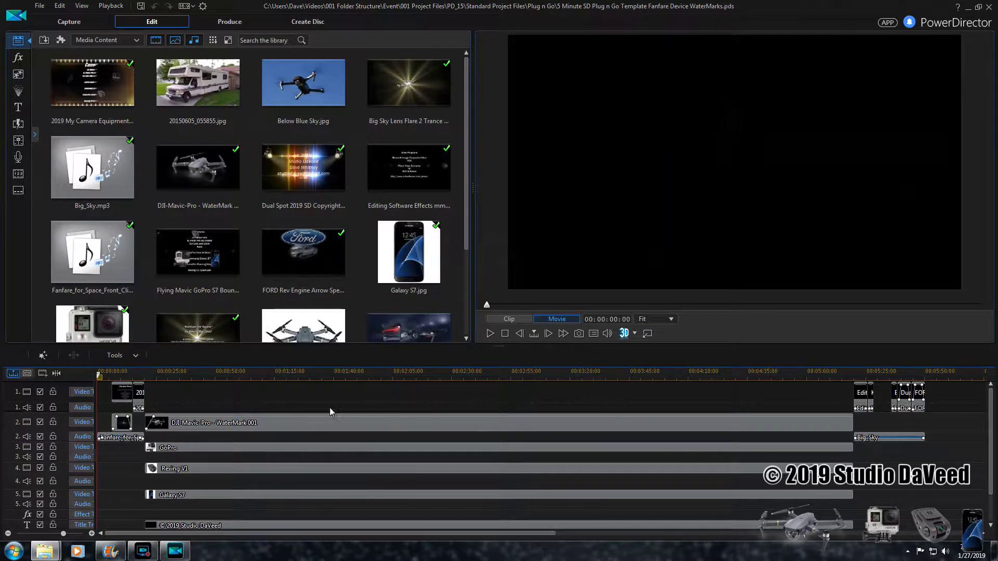
Preview the 2019 My Camera Equipment clip on the first video track of the 5 Minute SD Plug n Go Template project
click(137, 399)
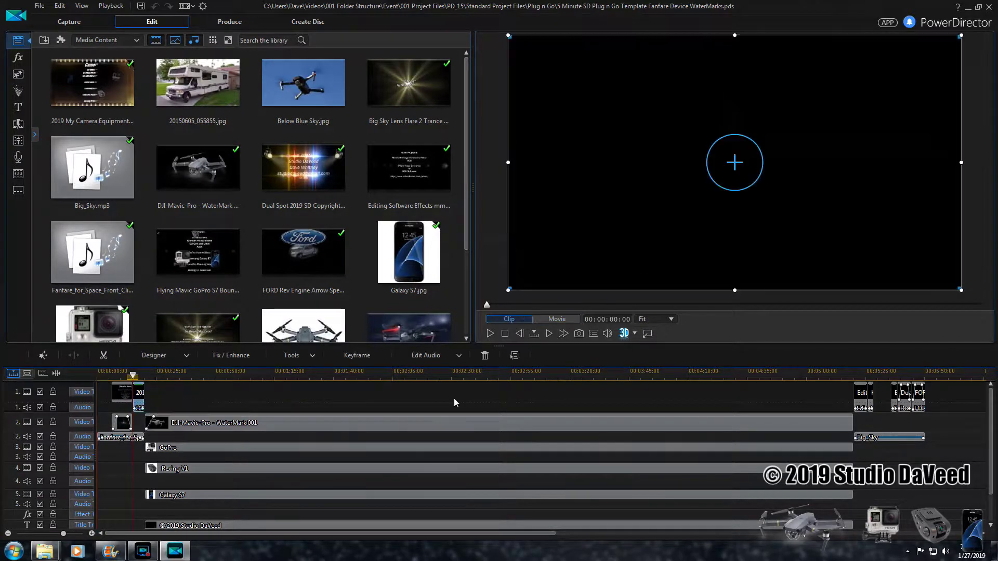
click(491, 333)
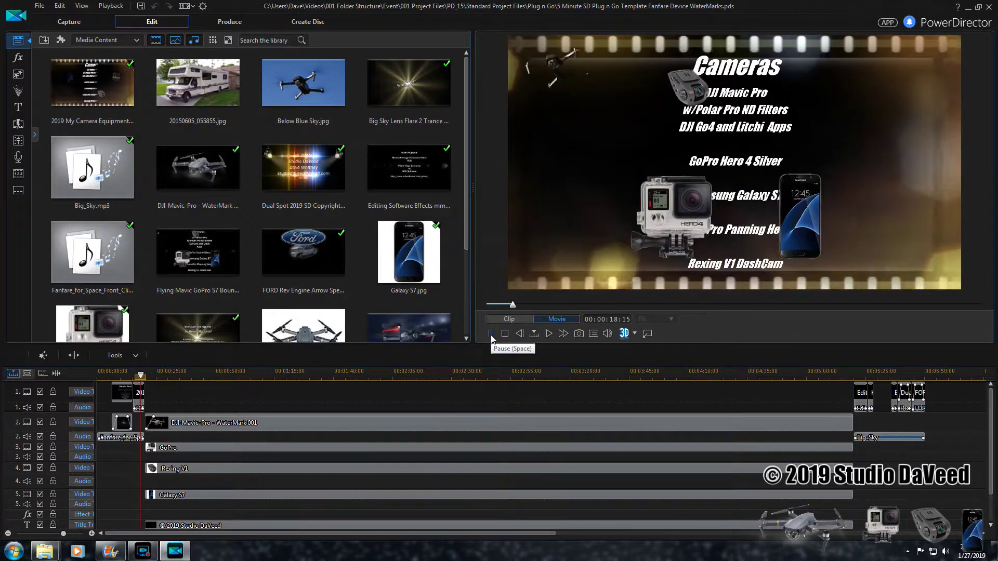
click(491, 337)
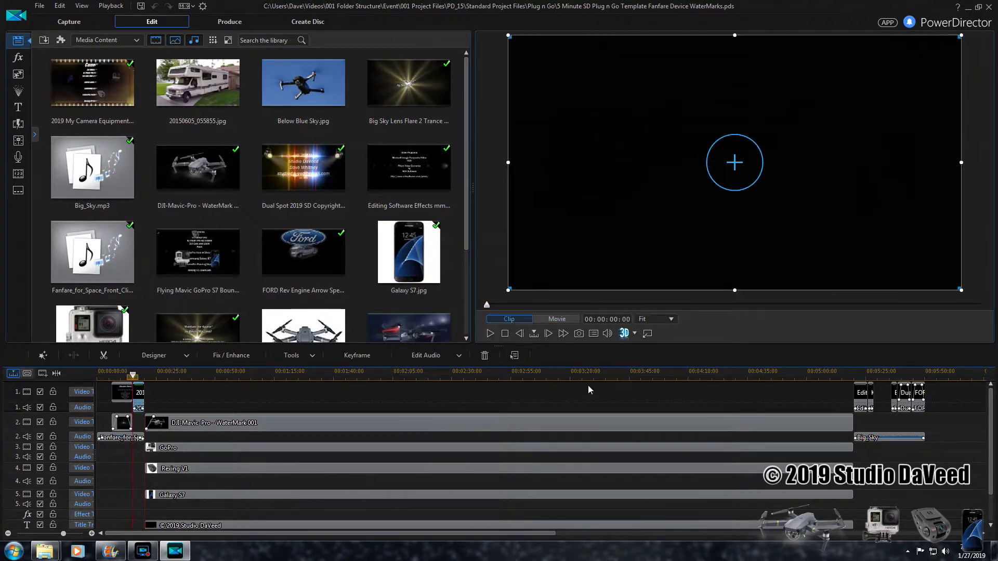
click(491, 334)
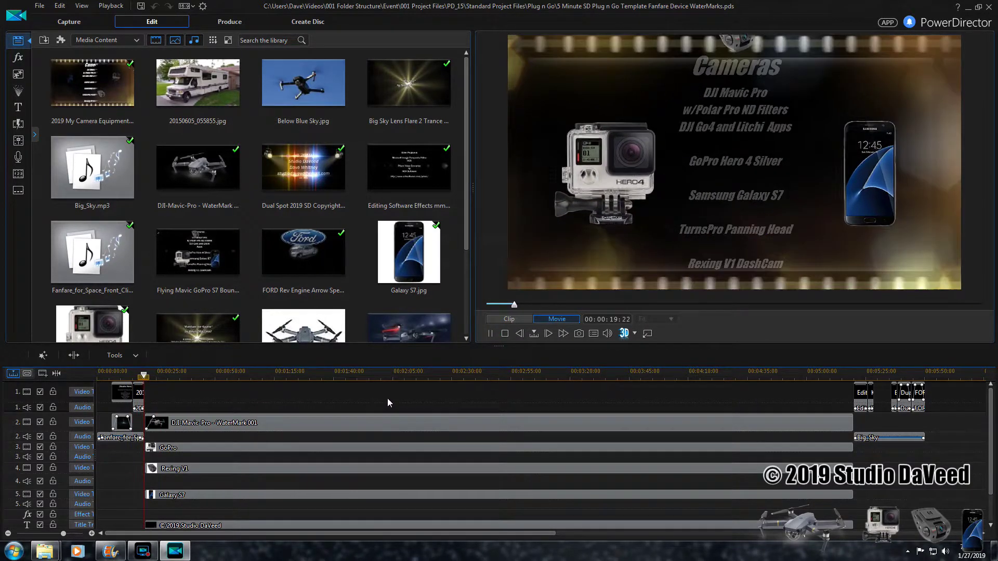
key(space)
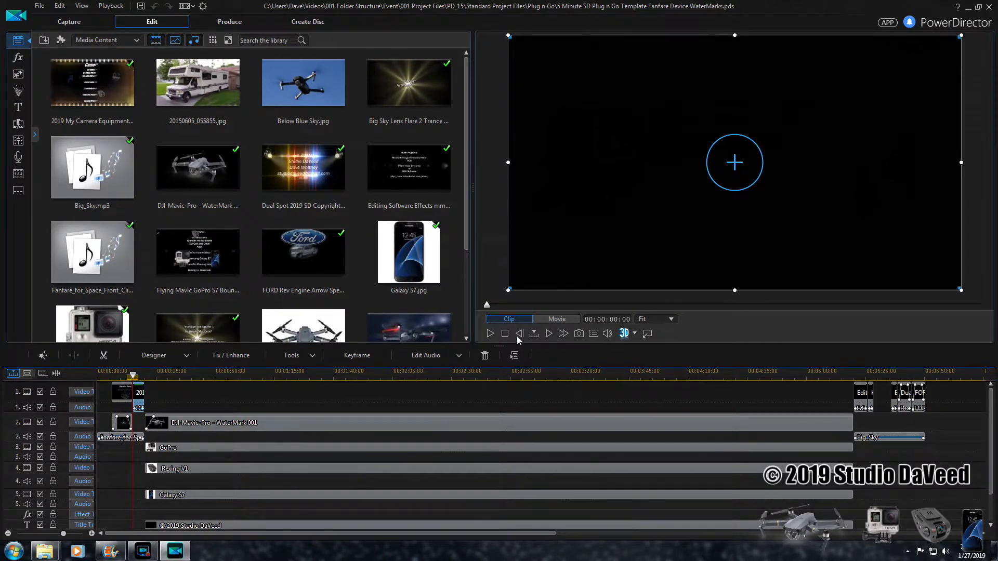
click(491, 334)
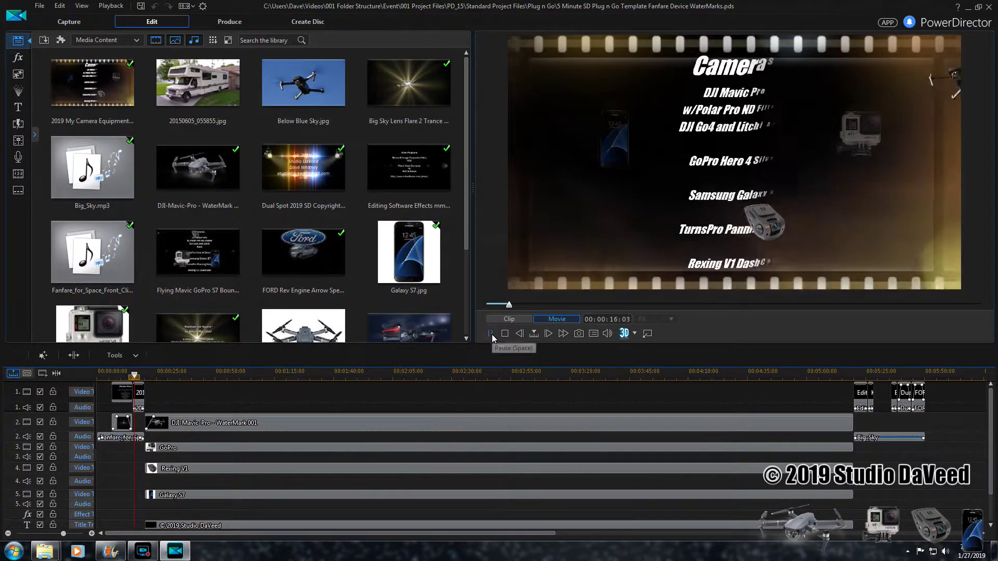
click(504, 334)
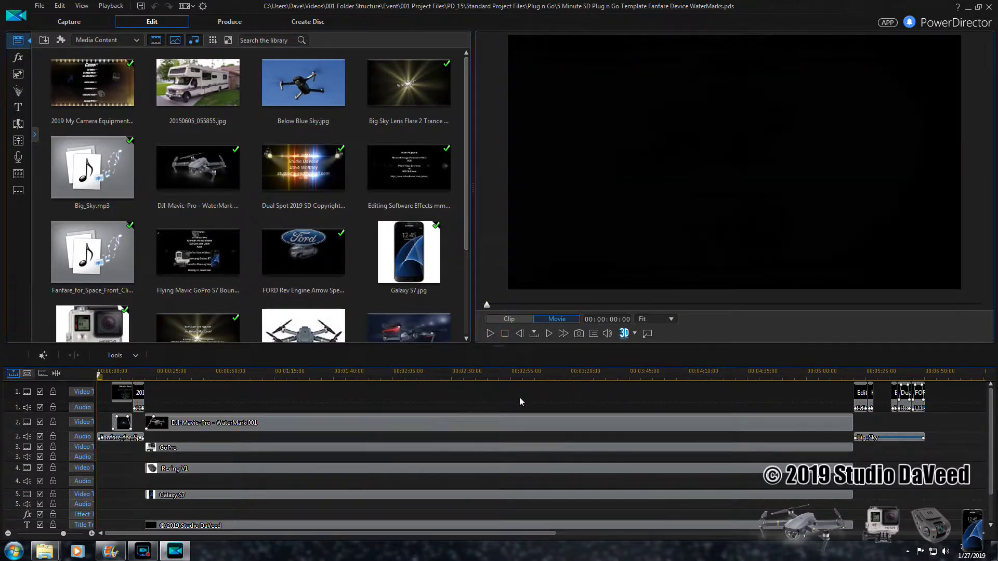
key(Page_Down)
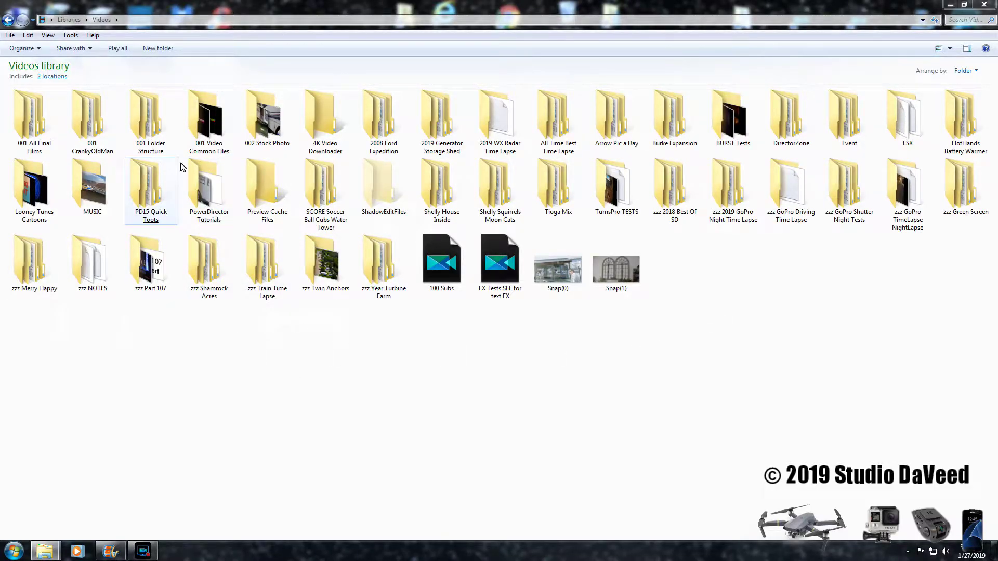
Open the 2019 My Camera Equipment PD project from 001 Video Common Files, 001 Intro, 001 Project Files, PD_15, Equipment
double_click(206, 119)
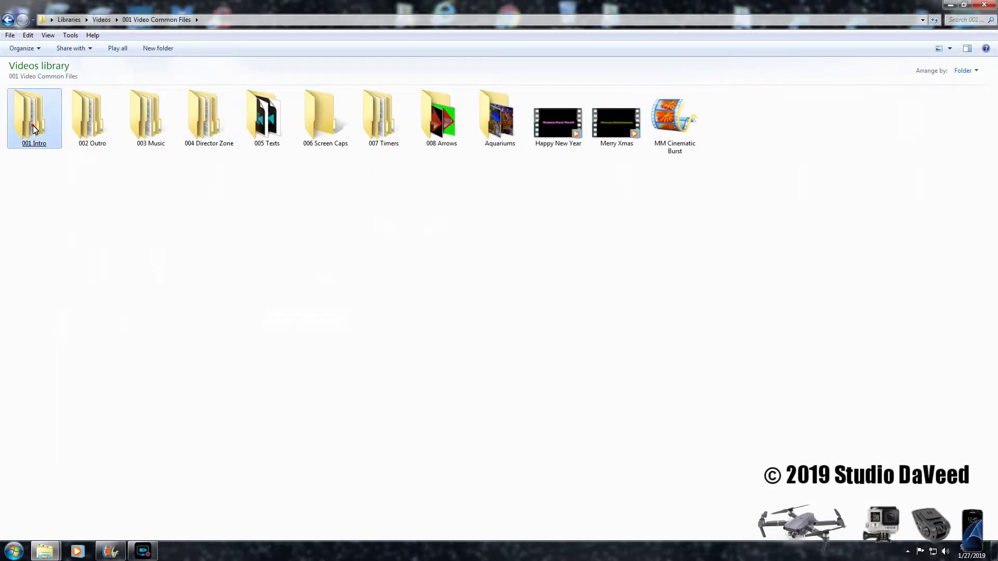
double_click(31, 119)
double_click(39, 136)
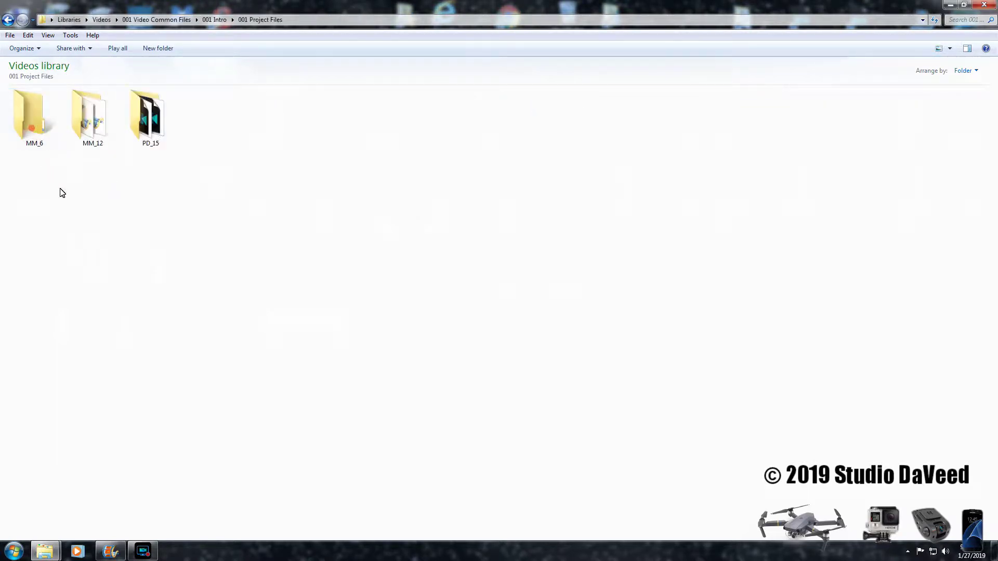
double_click(151, 138)
double_click(33, 117)
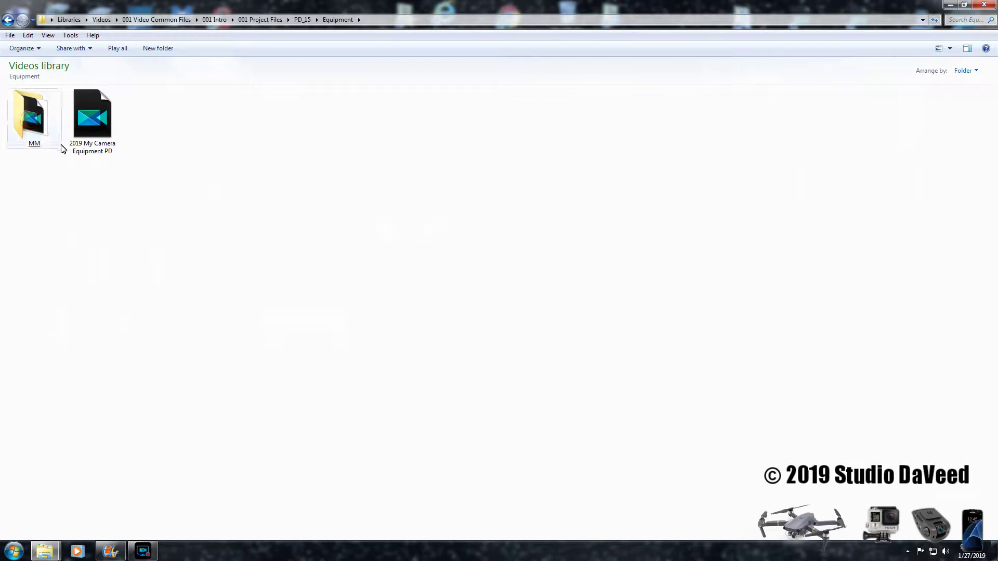
double_click(101, 147)
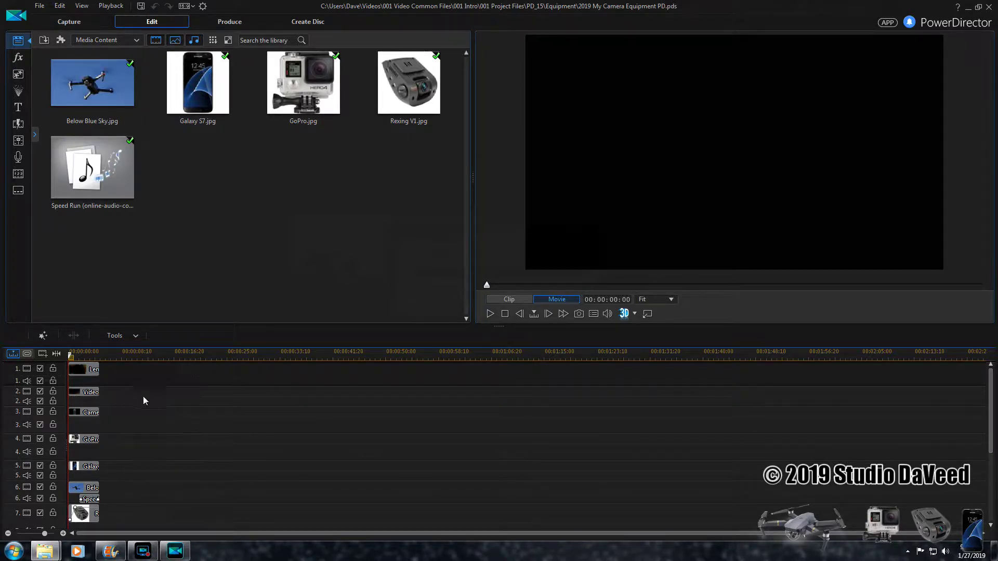
Replace the phone line below "GoPro Hero 4 Silver" in the Cameras title on track 3 with "Iphone"
click(97, 416)
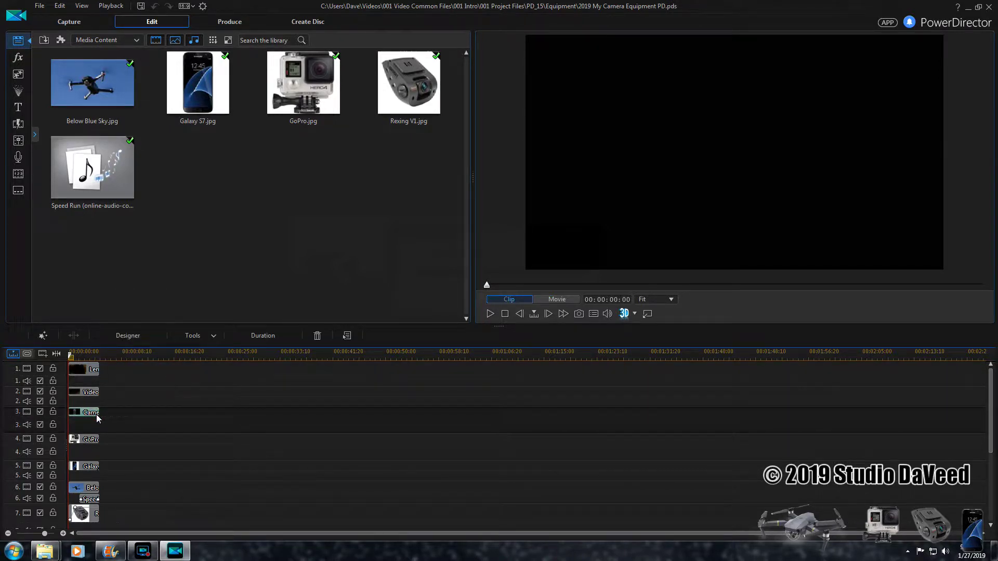
double_click(96, 414)
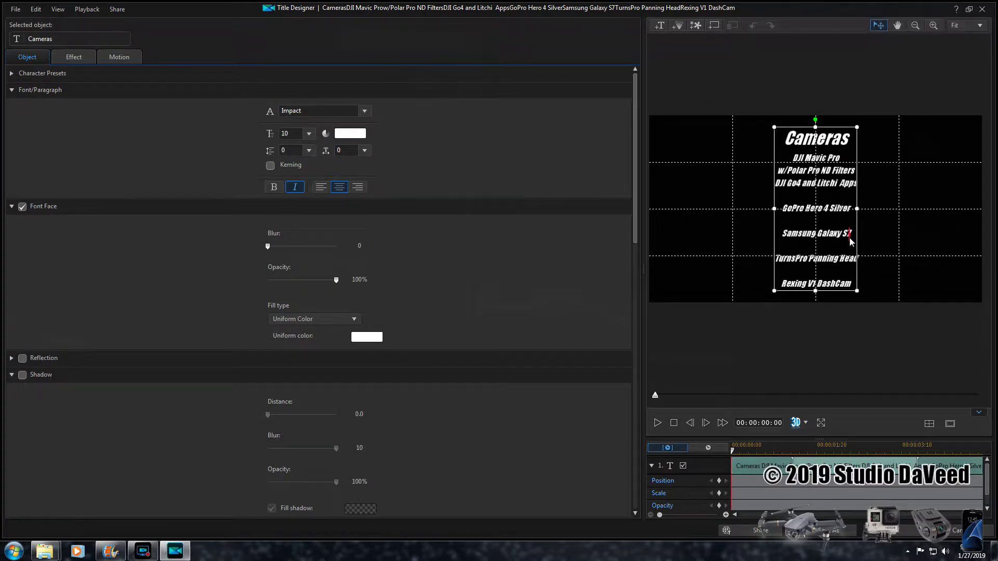
key(BackSpace)
key(BackSpace)
key(BackSpace)
key(BackSpace)
key(BackSpace)
key(BackSpace)
key(BackSpace)
key(BackSpace)
key(BackSpace)
key(BackSpace)
key(BackSpace)
key(BackSpace)
key(BackSpace)
key(BackSpace)
key(BackSpace)
key(BackSpace)
key(BackSpace)
text(Iphone)
click(892, 530)
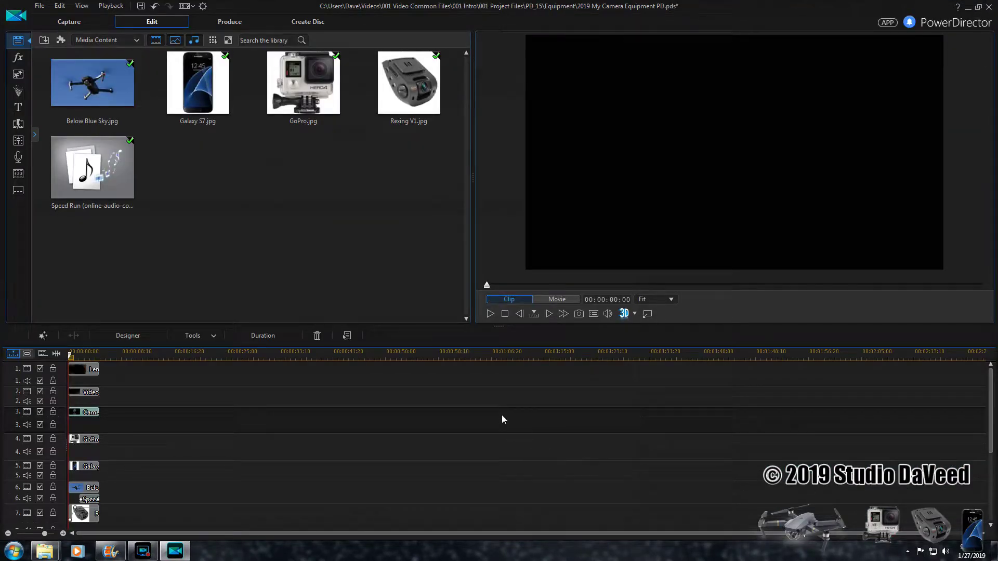
Play back the edited camera equipment sequence and save the project under its existing name
click(489, 314)
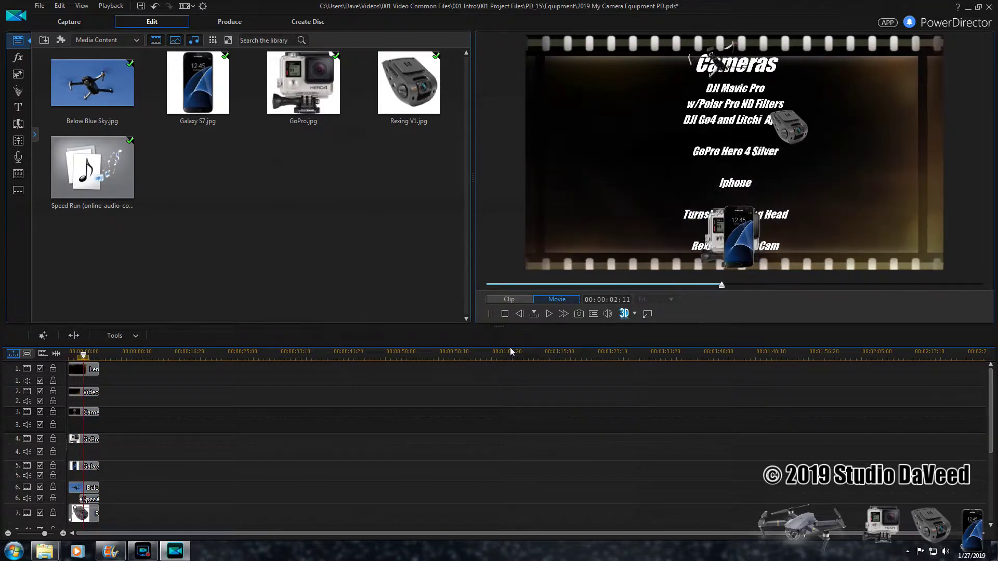
click(504, 314)
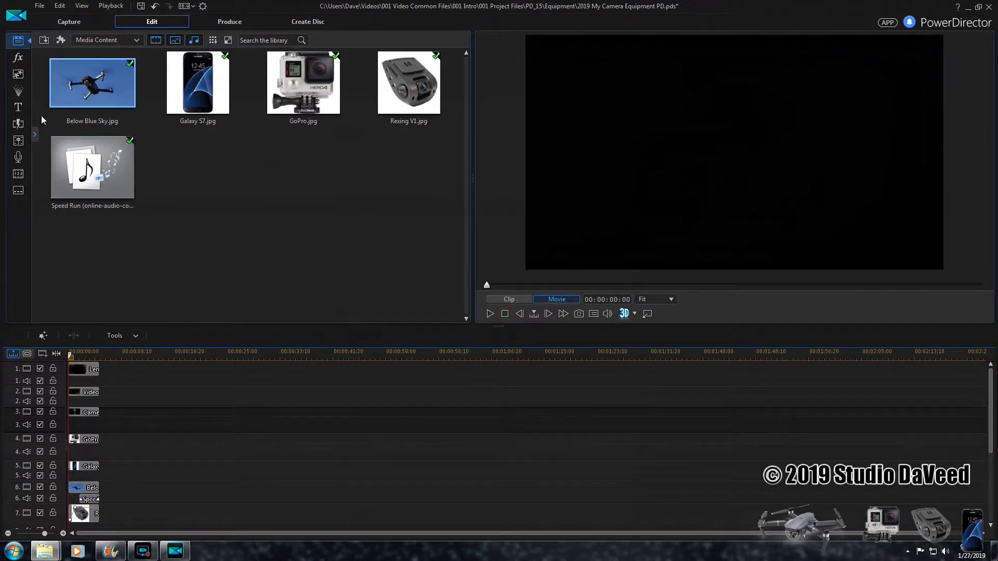
click(40, 7)
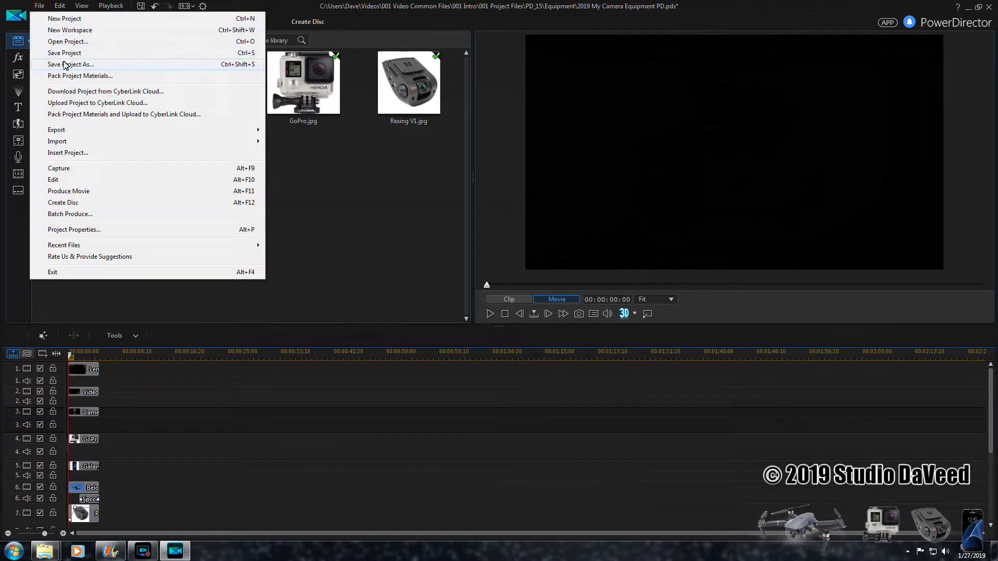
click(61, 54)
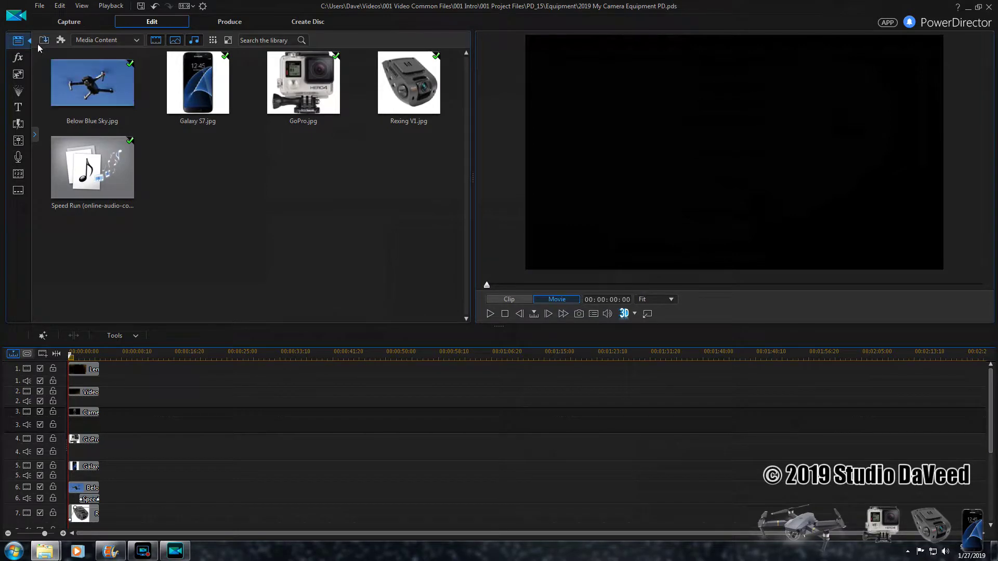
Produce the edited camera equipment project as an H.264 MP4 in the 001 Intro folder of 001 Video Common Files, replacing the existing file
click(43, 9)
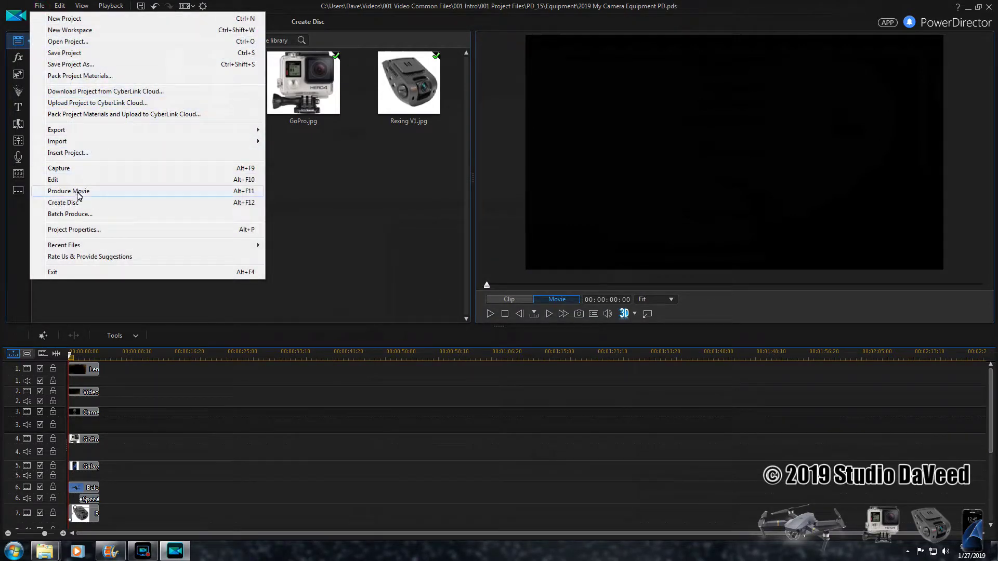
click(81, 193)
click(515, 450)
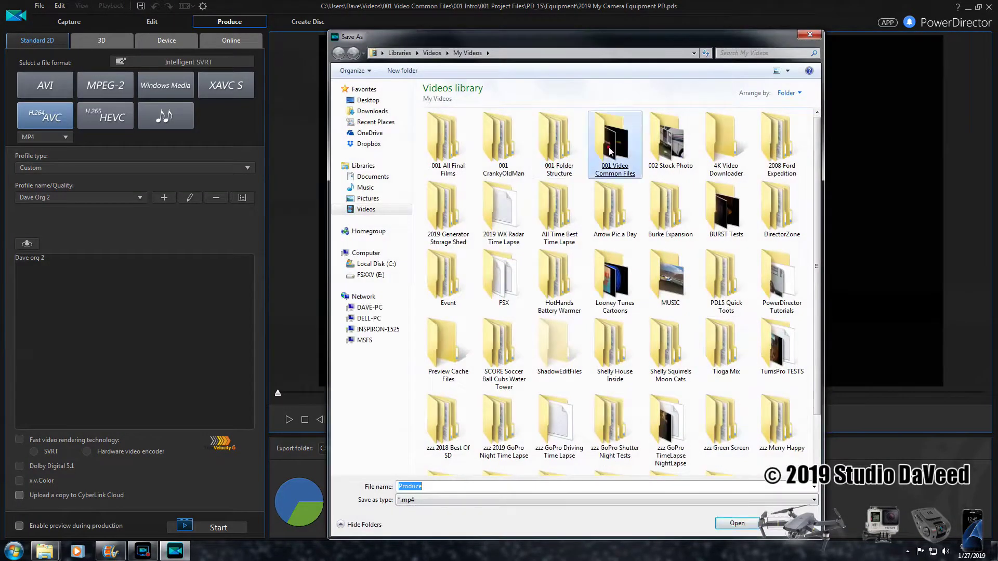
double_click(510, 150)
key(Return)
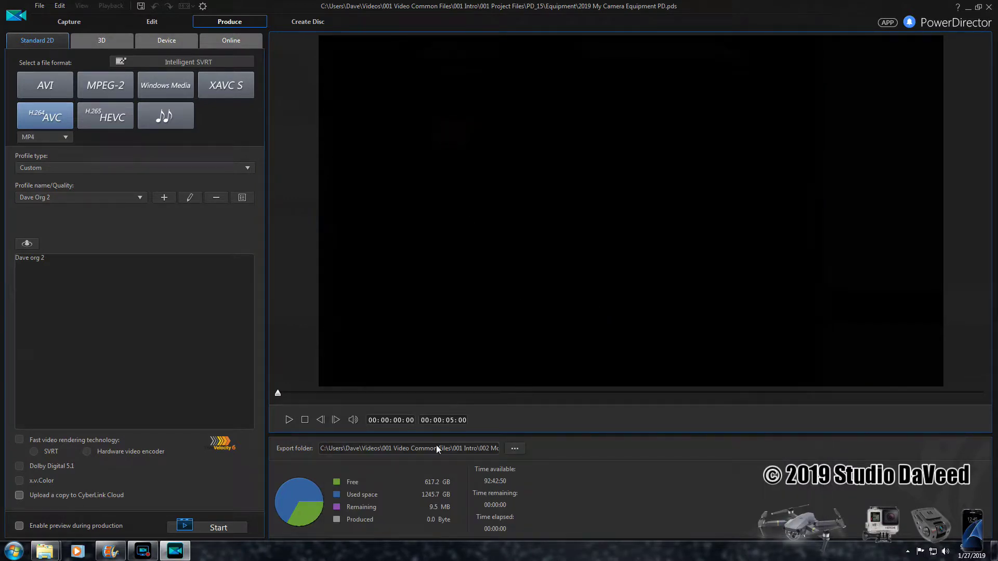
click(246, 536)
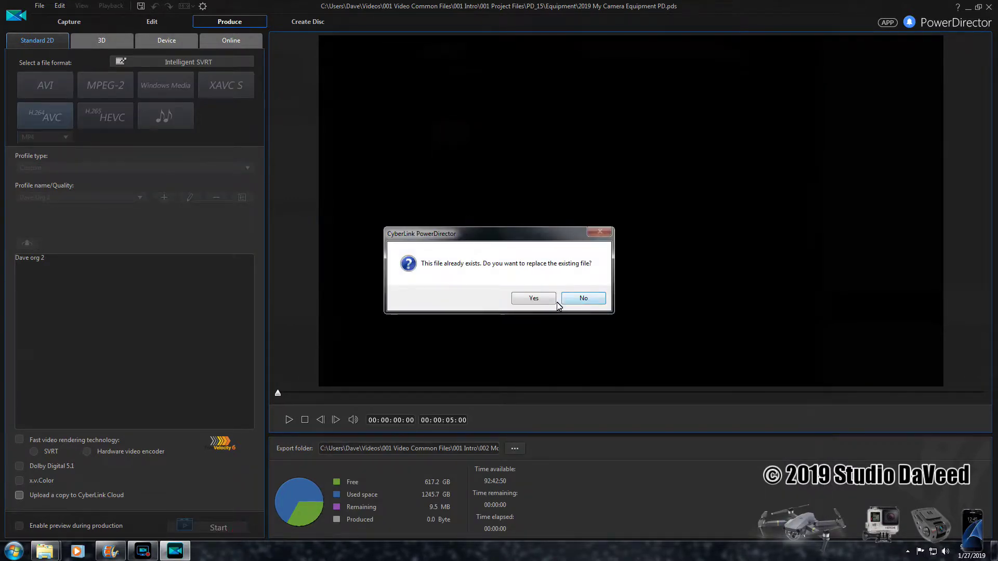
click(534, 298)
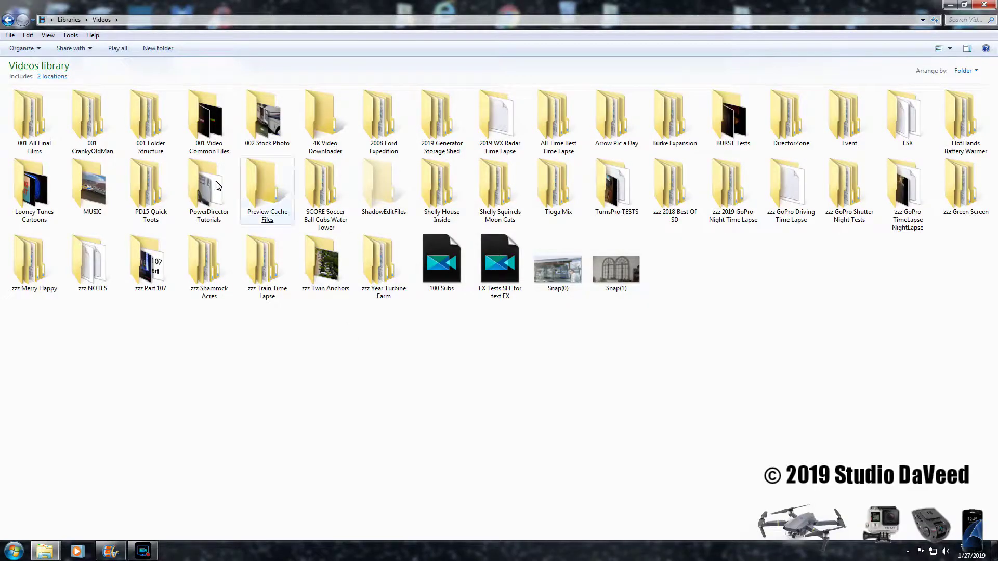
Open 5 Minute SD Plug n Go Template Fanfare Device WaterMarks from 001 Folder Structure, Event, 001 Project Files, PD_15, Standard Project Files, Plug n Go
double_click(146, 130)
double_click(29, 118)
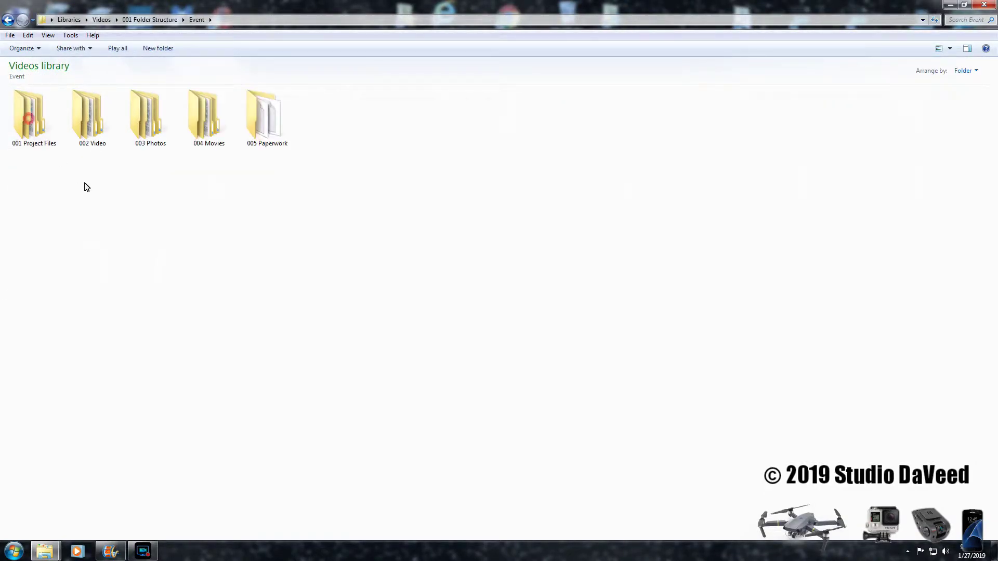
double_click(29, 121)
double_click(36, 129)
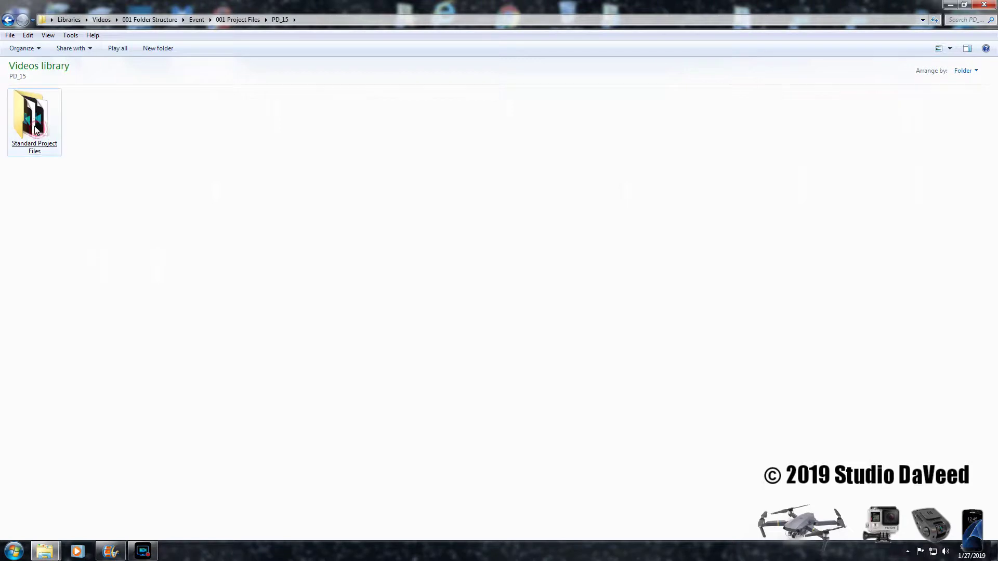
double_click(32, 123)
double_click(32, 119)
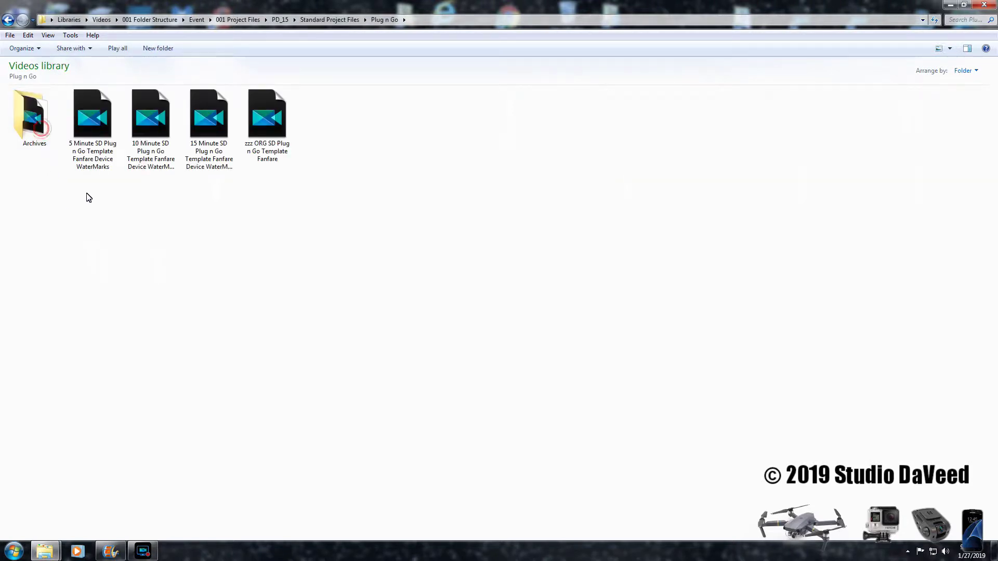
double_click(96, 133)
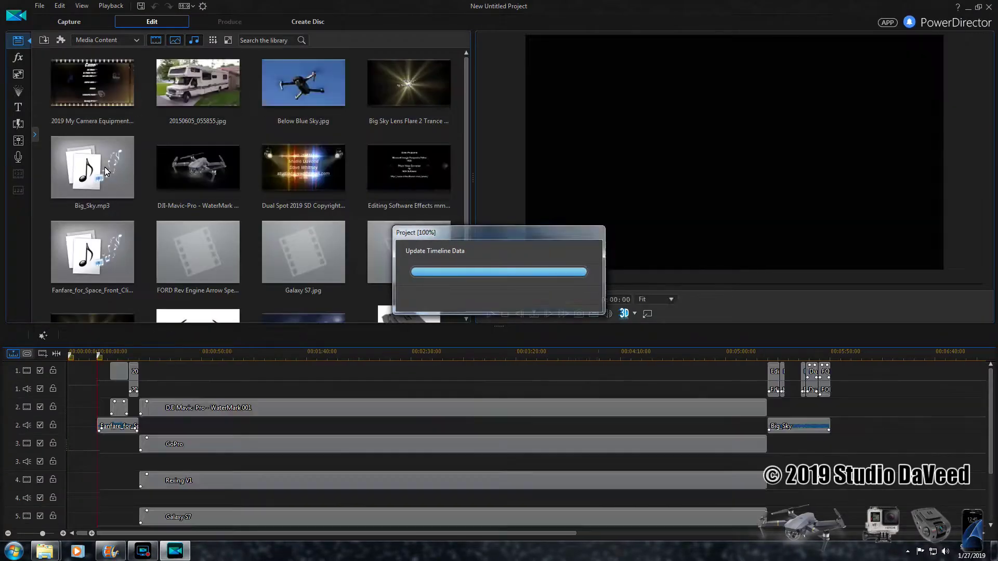
Fit the whole template in the timeline and play back the camera equipment clip on the first video track
right_click(131, 356)
click(144, 379)
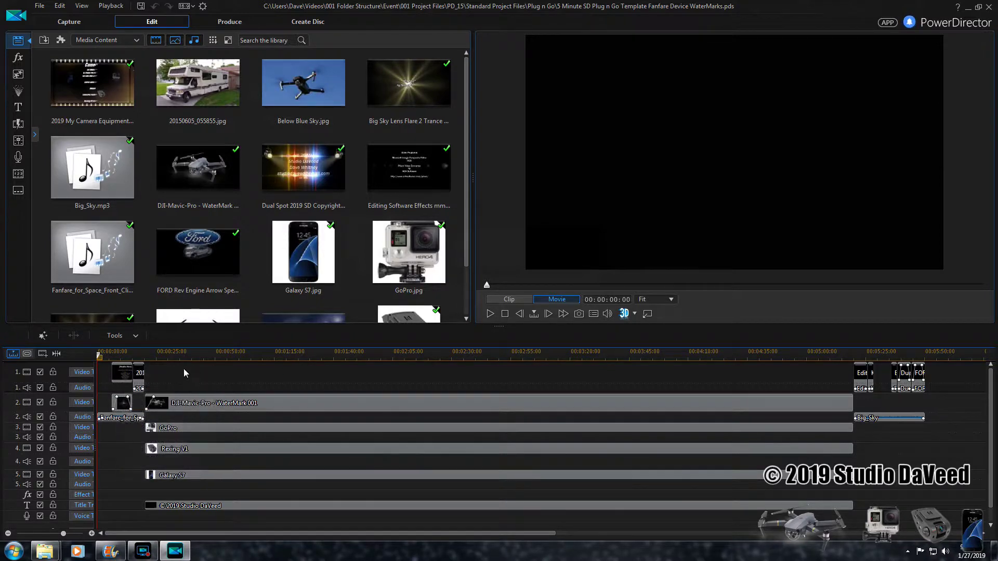
click(144, 379)
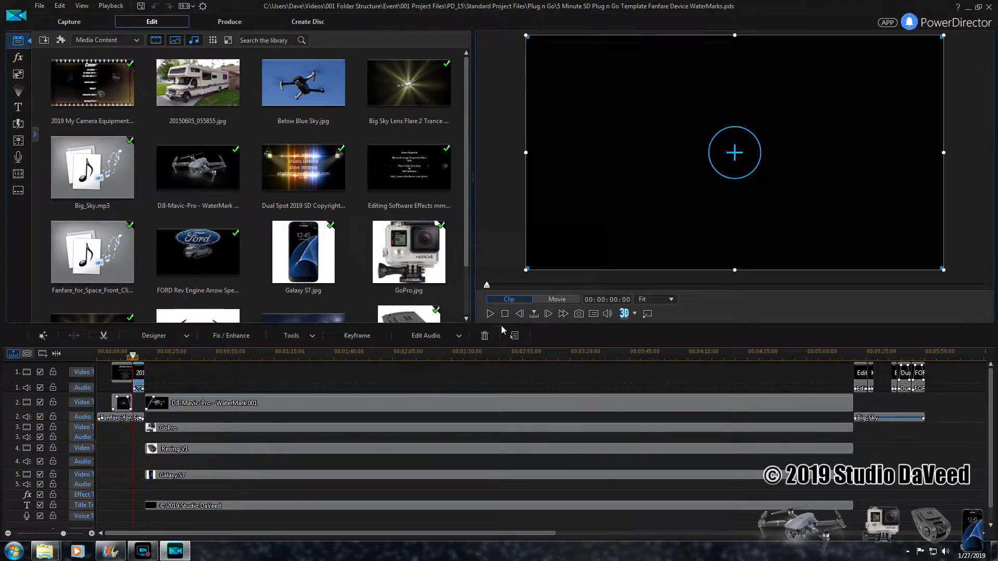
click(490, 314)
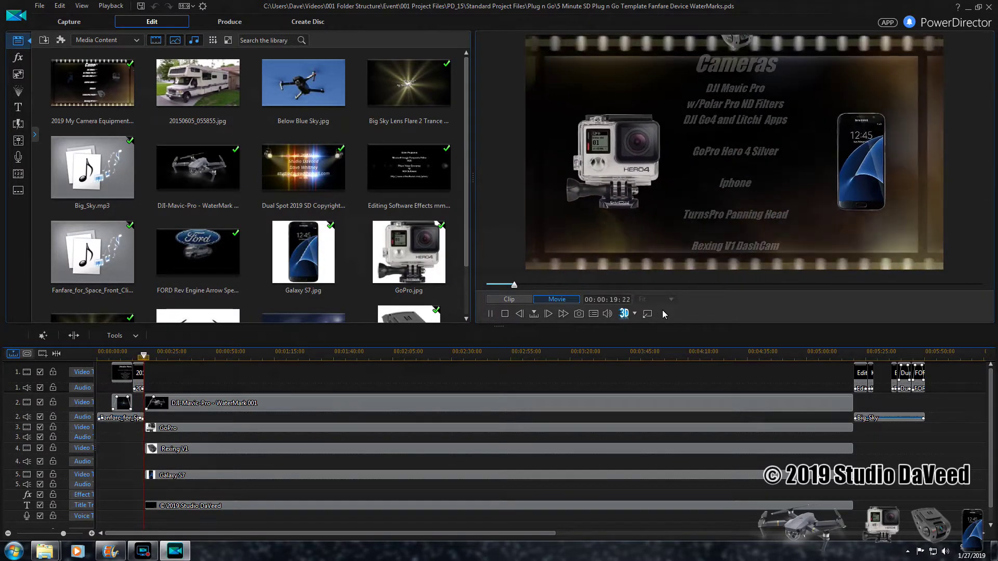
key(ctrl+slash)
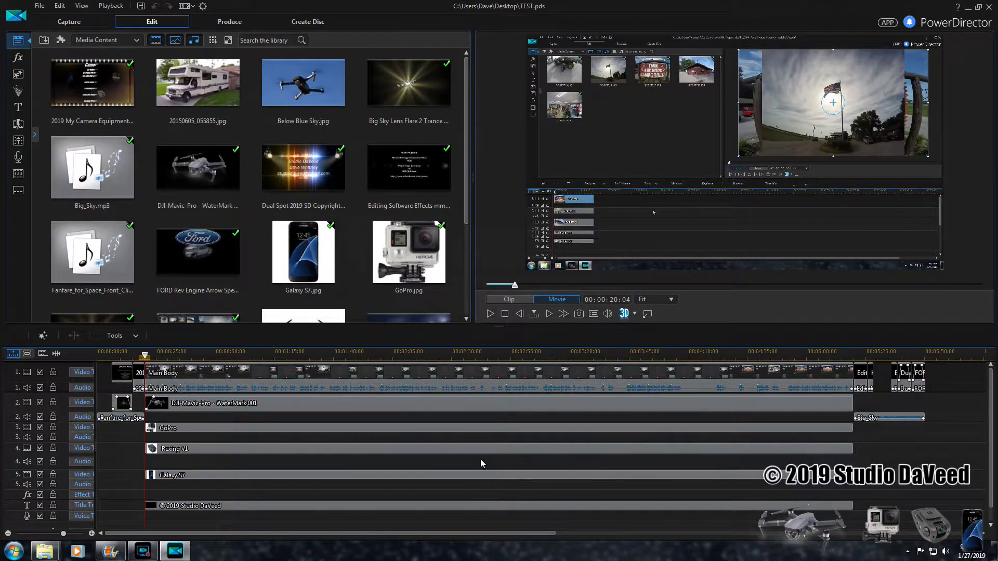
Examine the Main Body clip on track 1 of the TEST project and the Quick Toot 5 Track 4 Picture Reveal_7 clip in TEST MAIN
click(519, 381)
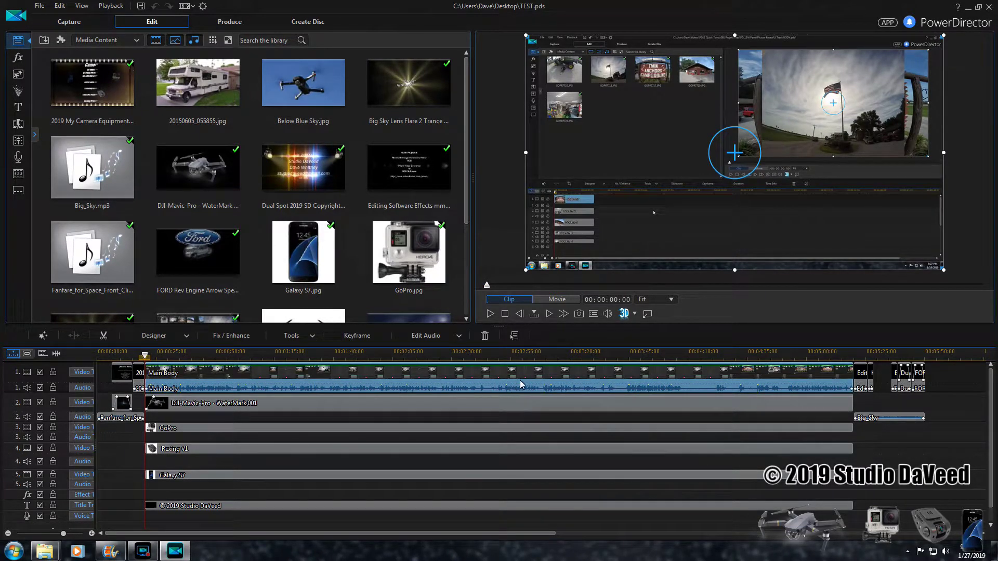
click(873, 405)
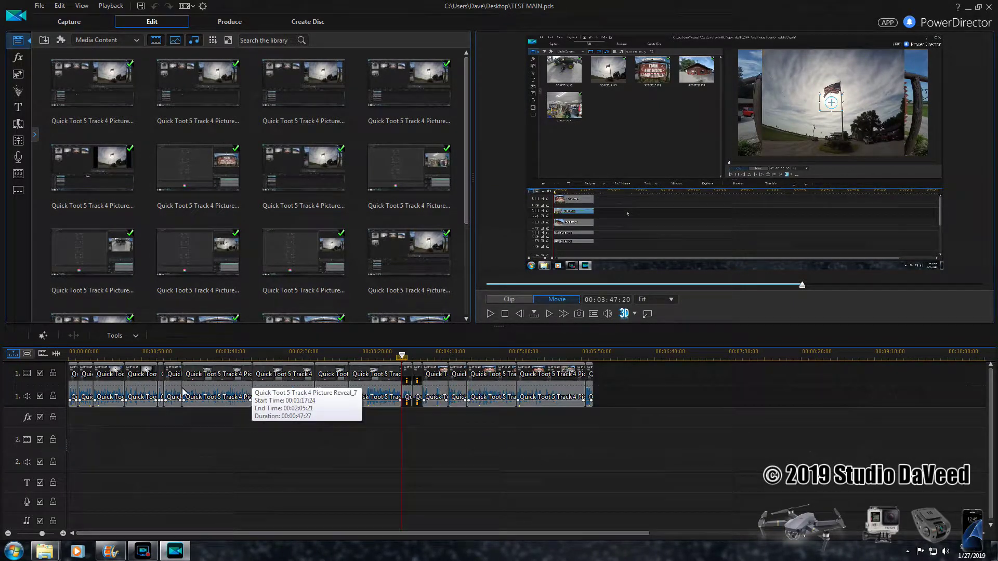
click(217, 374)
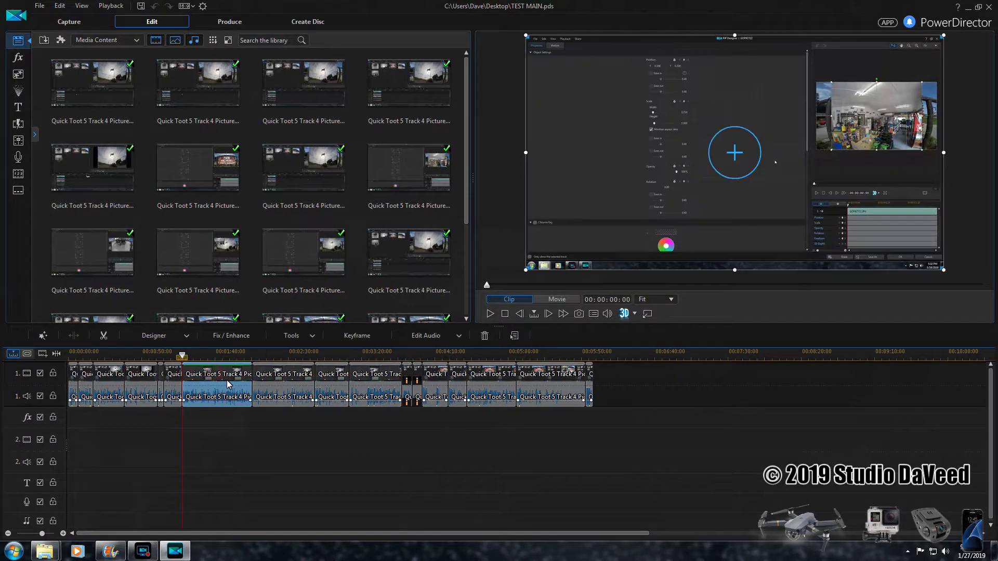